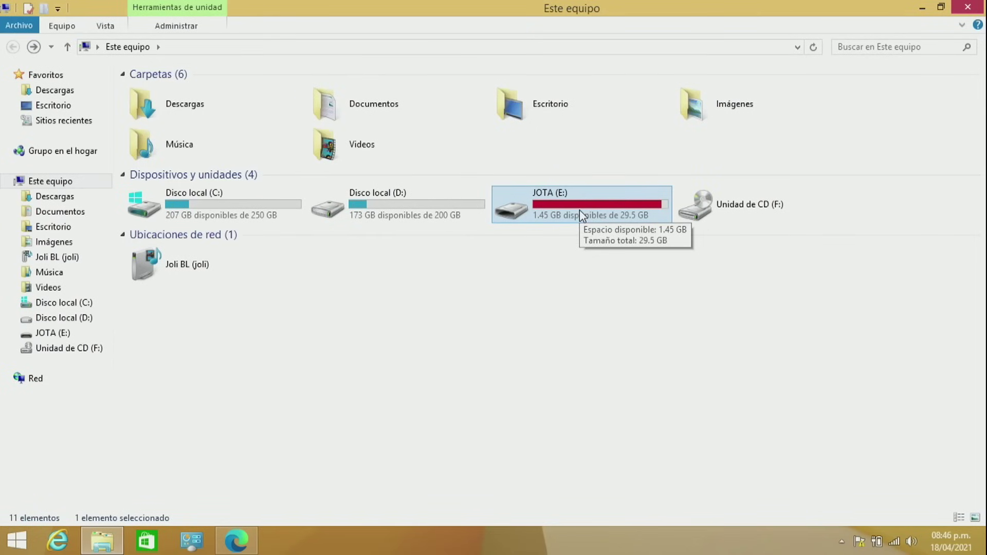
Step: Quick-format the USB drive E: as FAT32 with a 16-kilobyte allocation unit, accepting the erasure of all its data
right_click(580, 211)
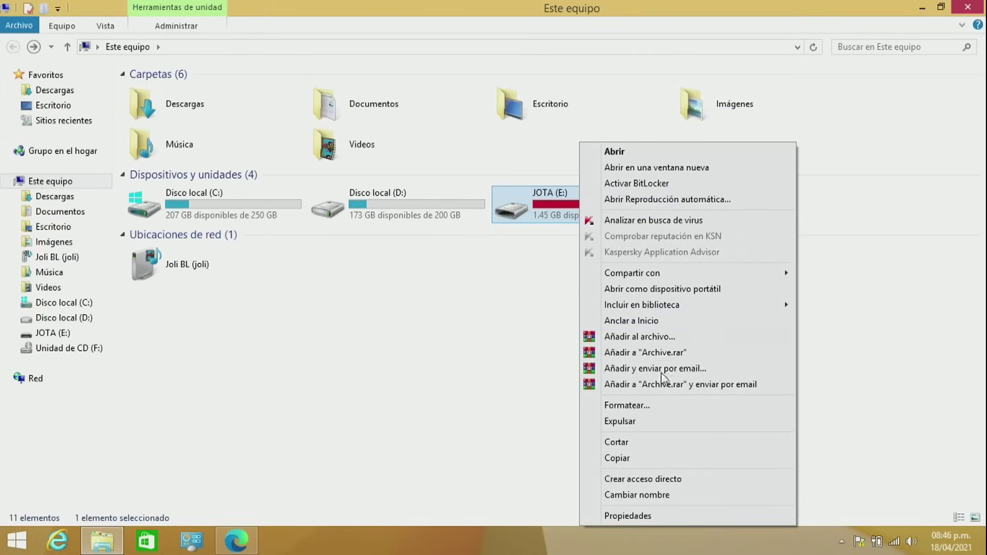
click(661, 410)
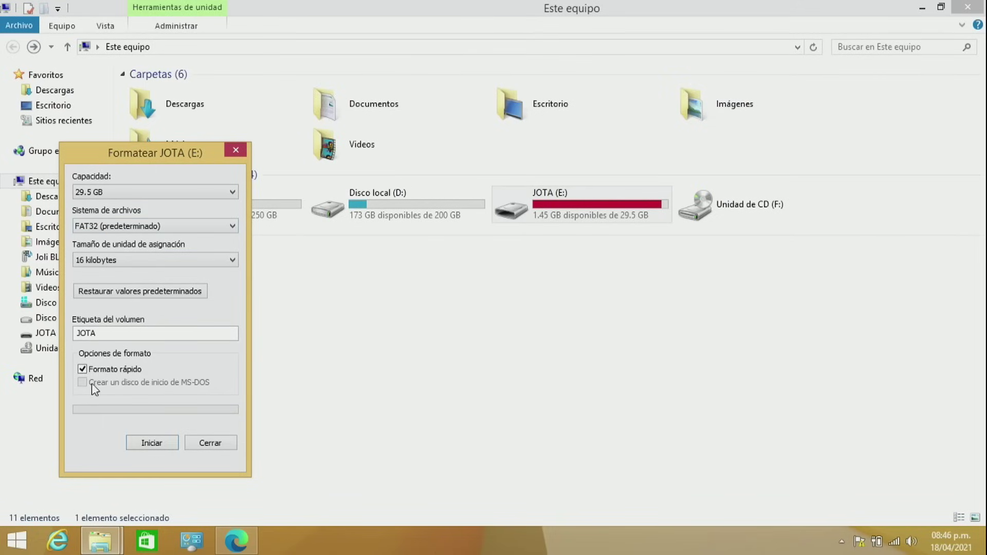
click(150, 444)
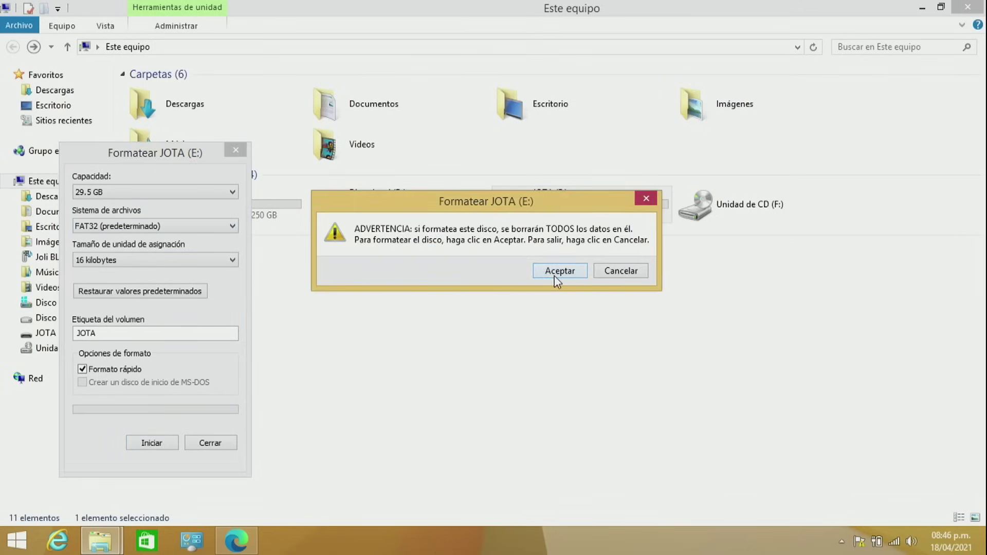
click(558, 271)
click(576, 273)
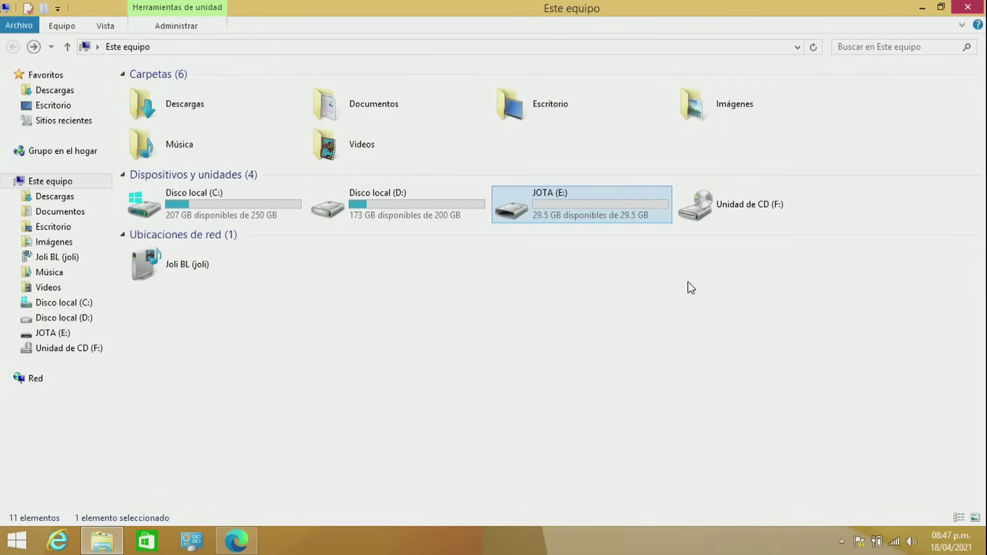
Step: Check the available space on local disk C:, and minimize the file explorer window
click(213, 201)
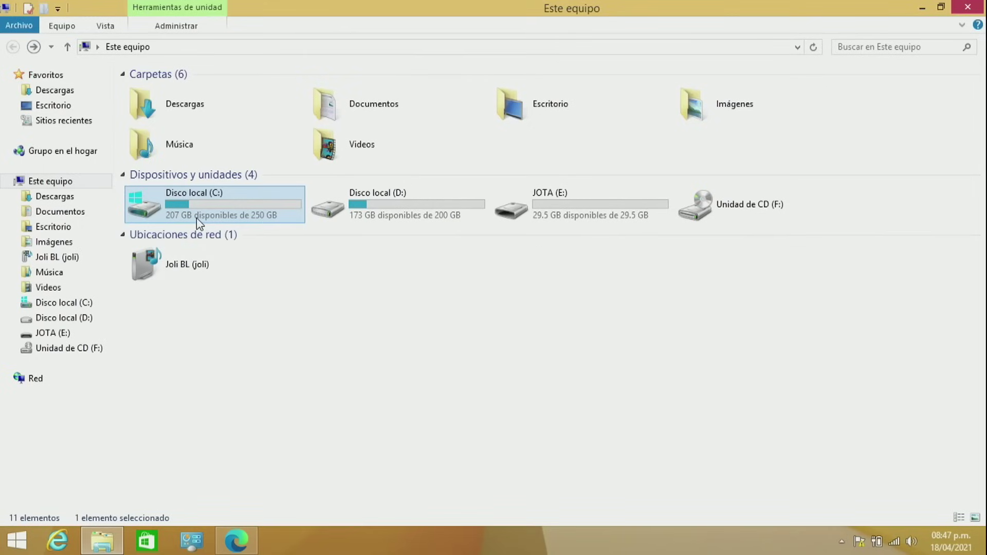
mouse_move(197, 220)
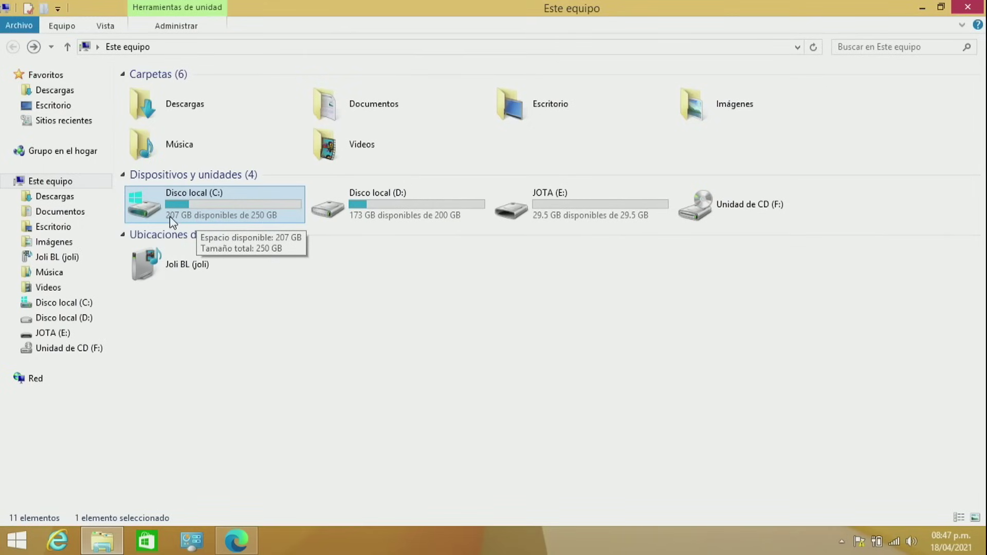
click(922, 9)
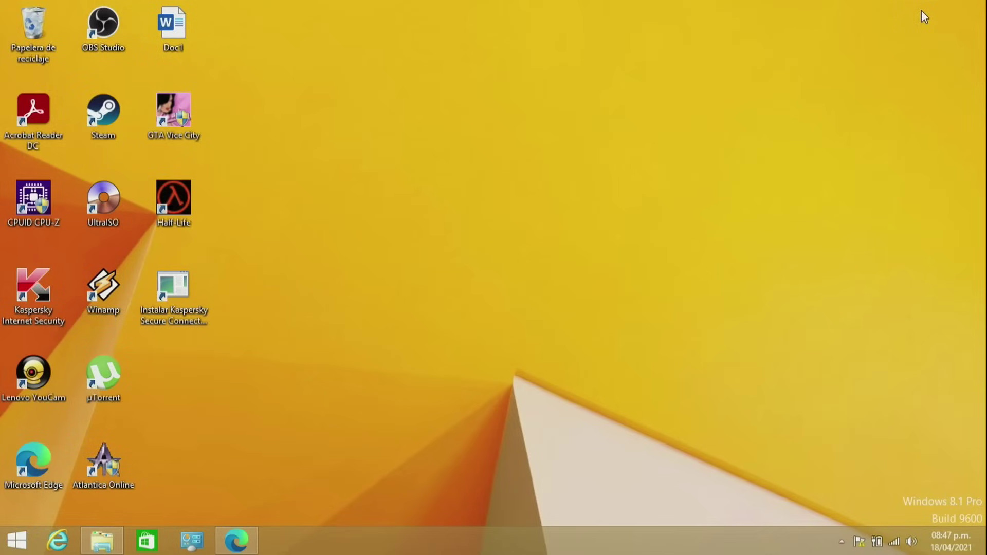
Step: Switch to Microsoft Edge, search for "windows 10", and download the media creation tool from Microsoft's Windows 10 download page
click(241, 543)
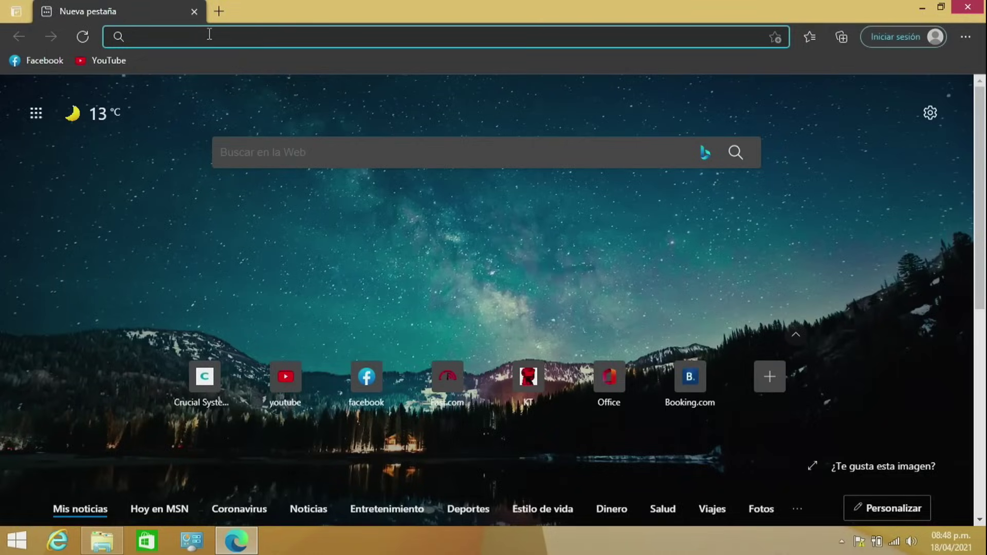
text(windows 10)
key(Return)
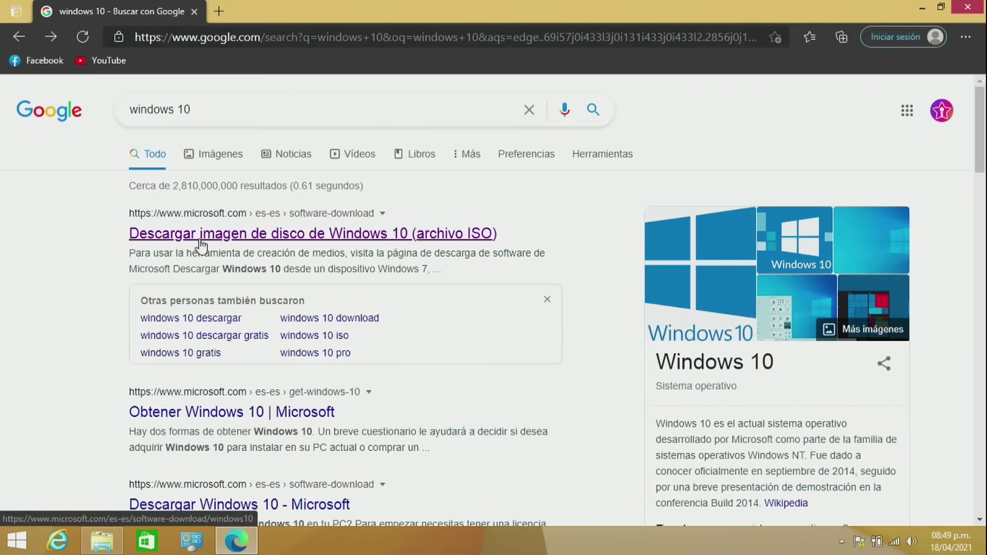
click(258, 233)
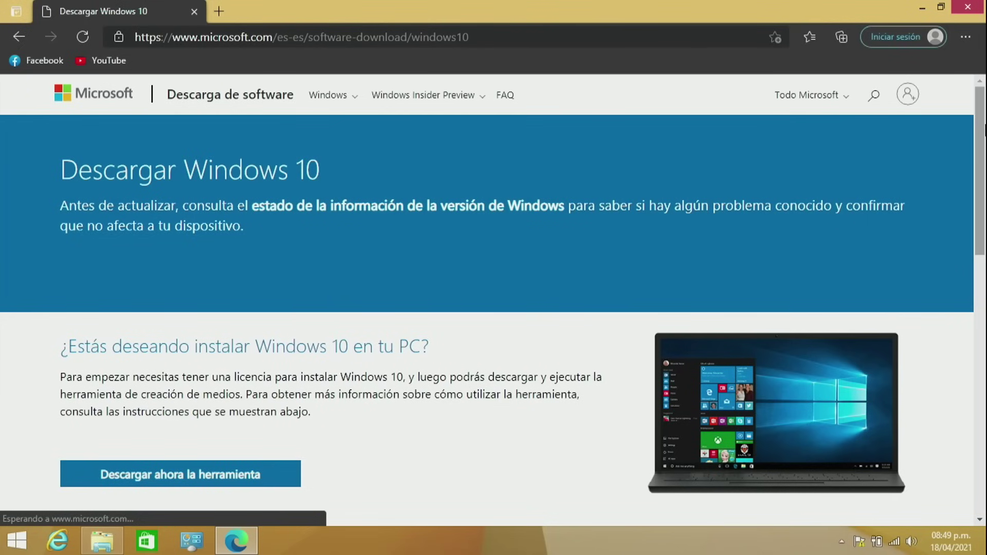
scroll(486, 284, down, 4)
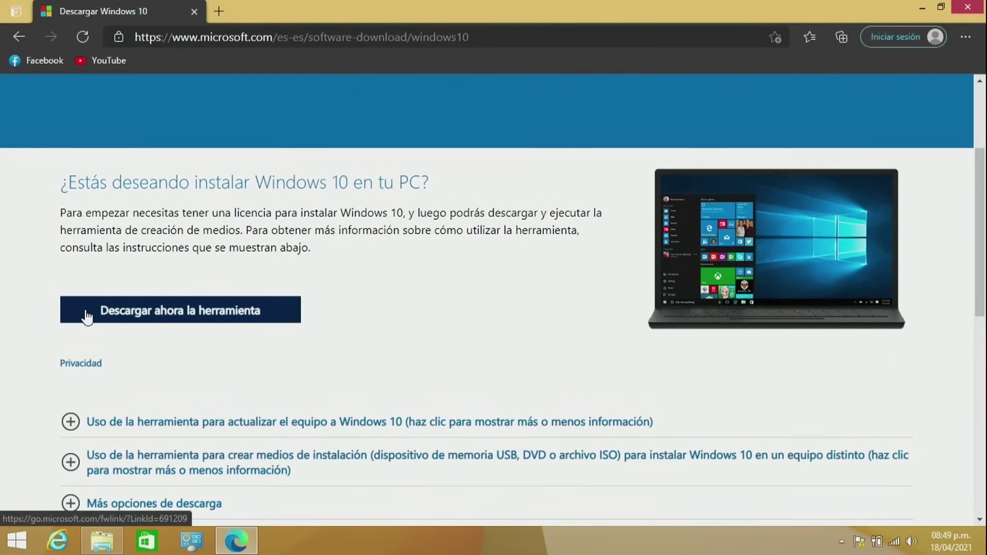
click(200, 321)
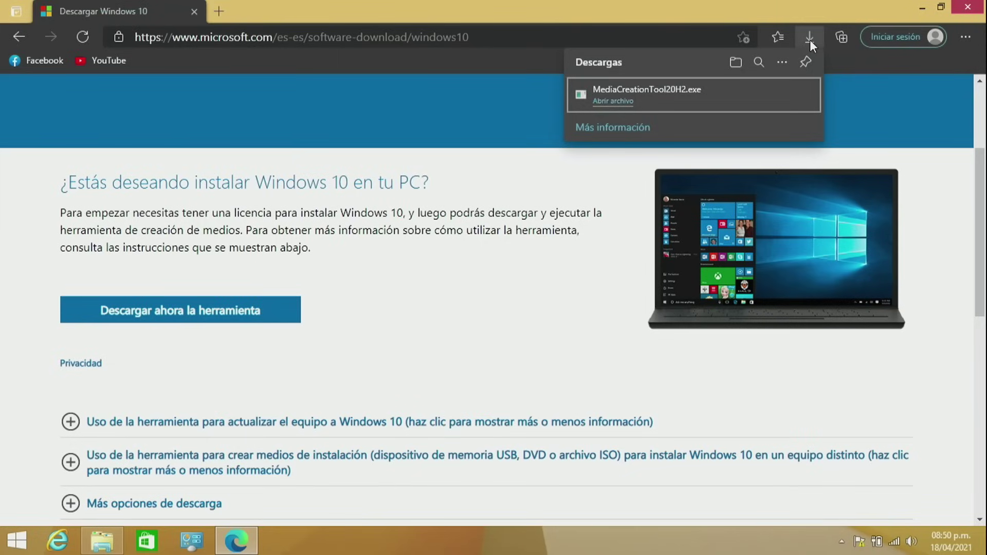
Step: Run the downloaded MediaCreationTool20H2.exe, allow it to make changes to the computer, and minimize the browser
click(610, 101)
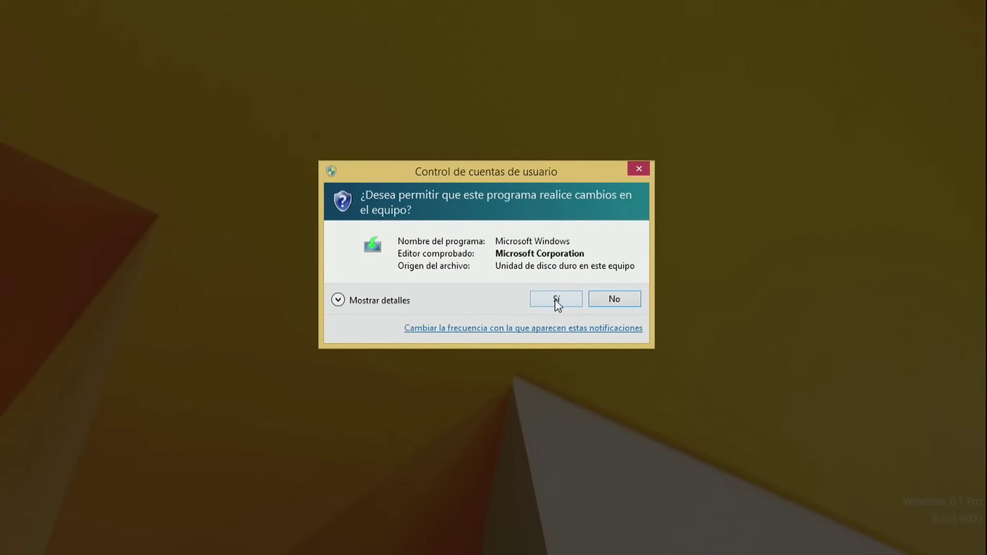
click(556, 300)
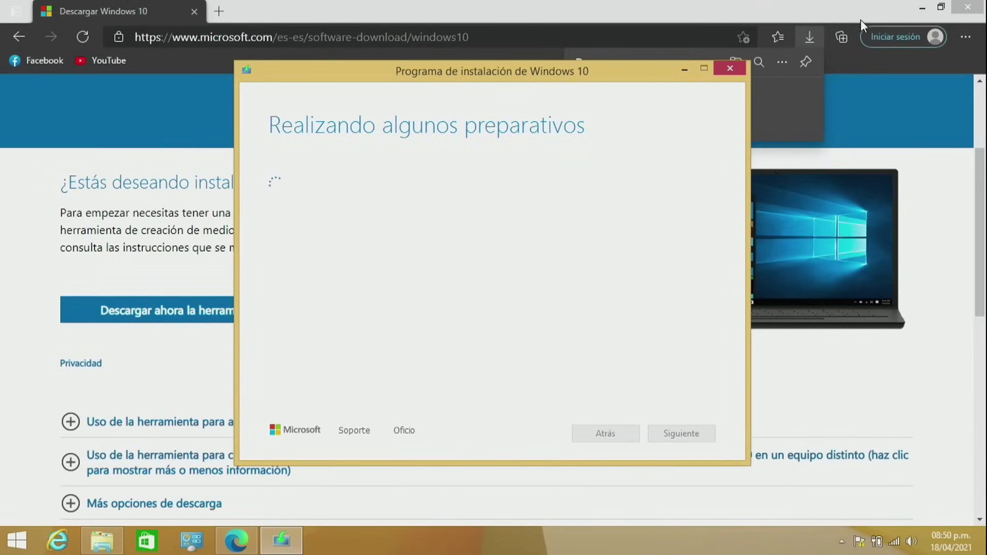
click(925, 9)
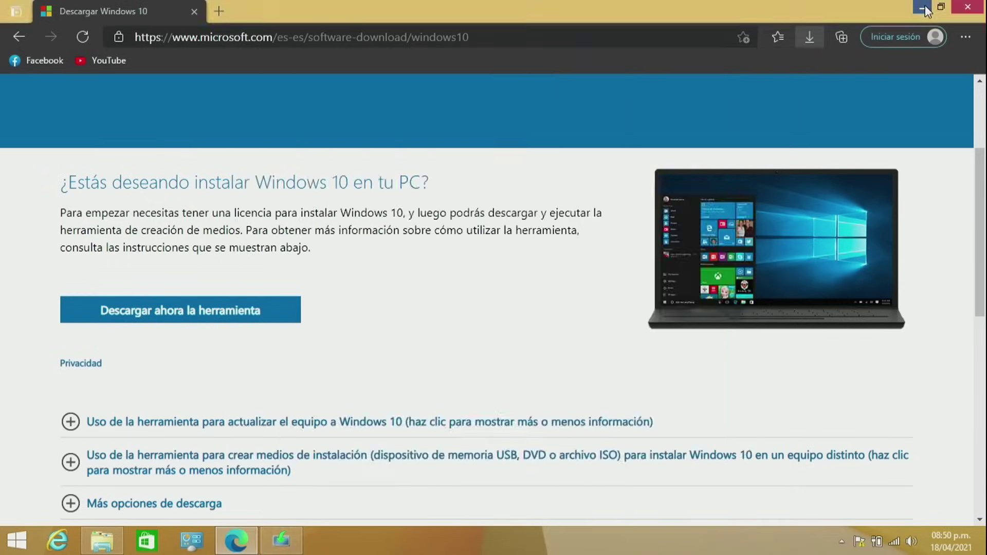
click(924, 8)
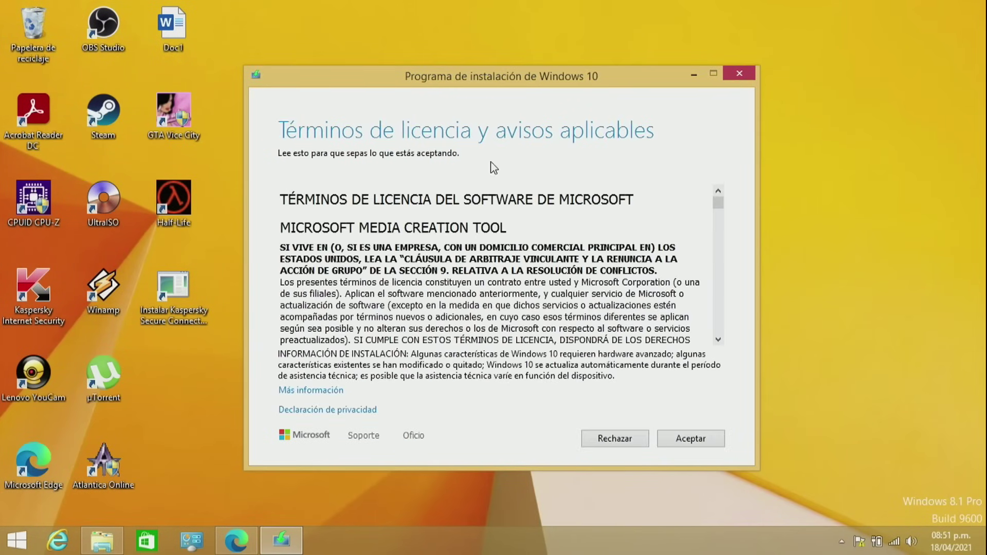
Step: Accept the licence terms and choose to create installation media (USB flash drive, DVD or ISO file) for another PC
click(715, 435)
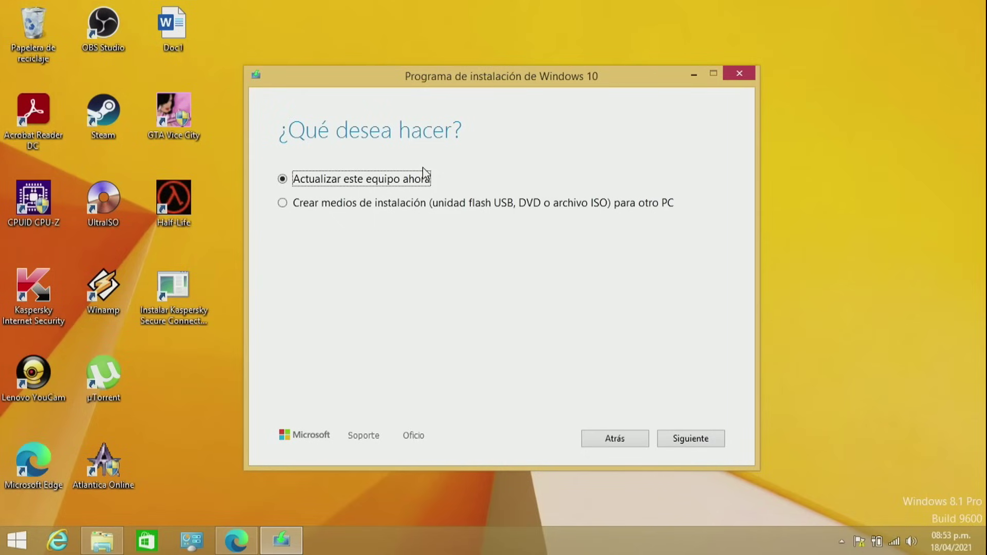
click(284, 204)
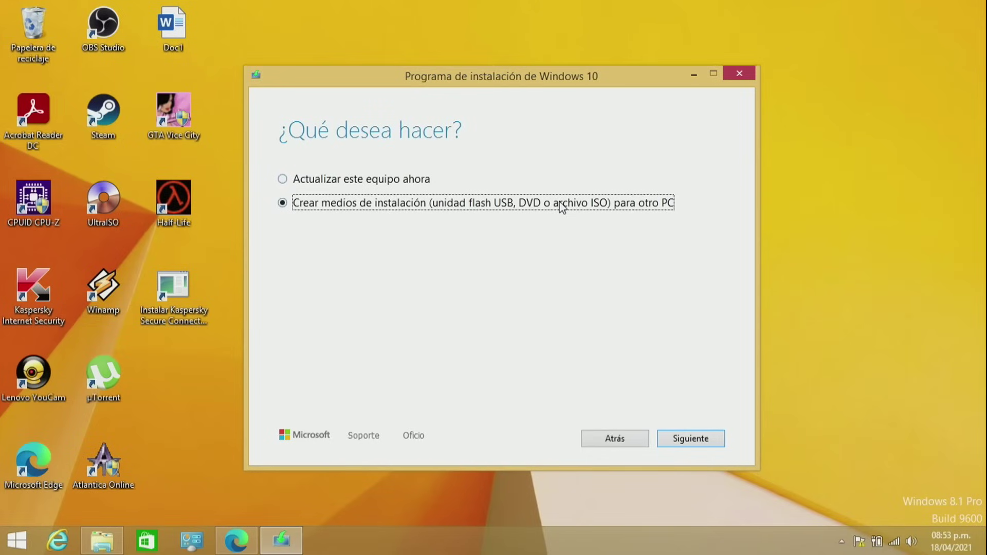
click(691, 439)
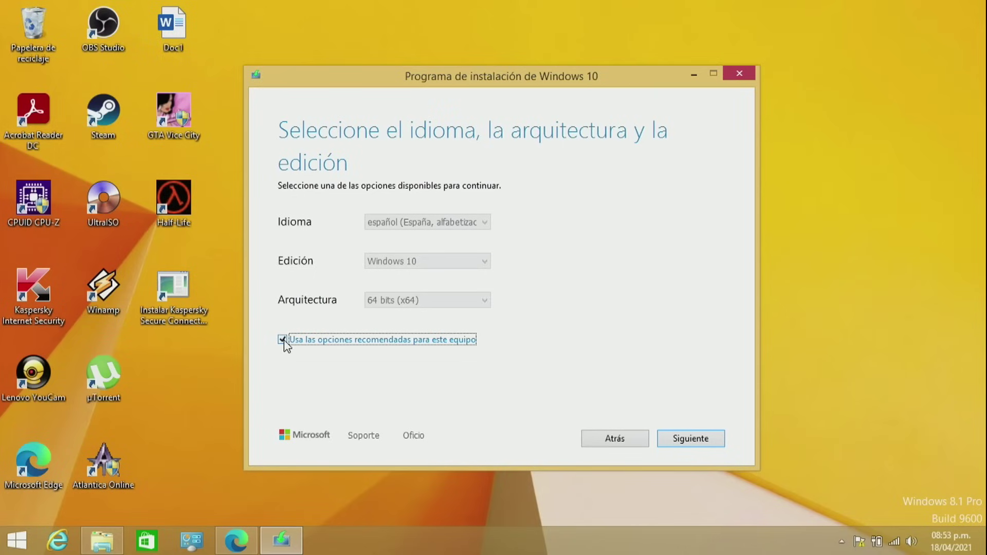
Step: Turn off the recommended options and set the language to español (México), keeping the Windows 10 edition and 64 bits (x64) architecture
click(282, 342)
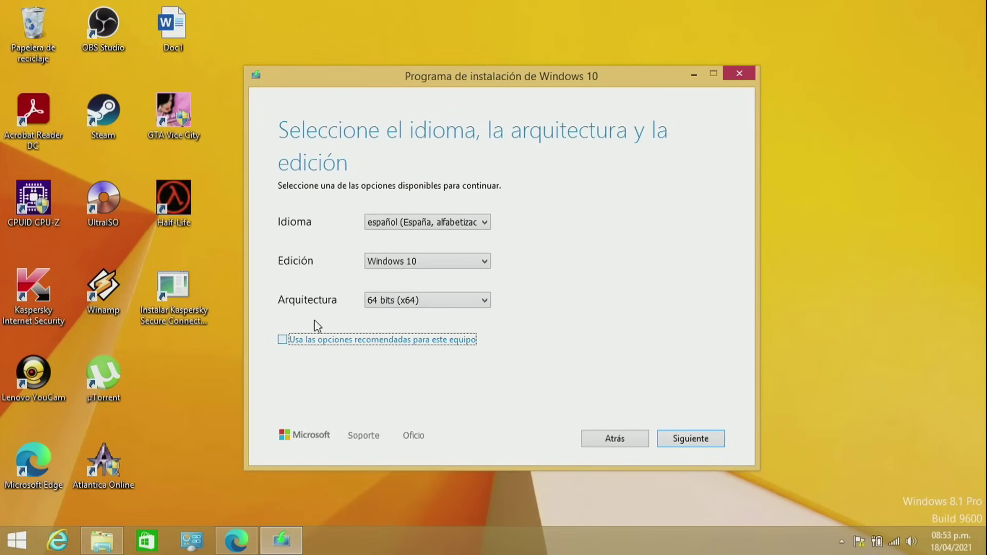
click(431, 224)
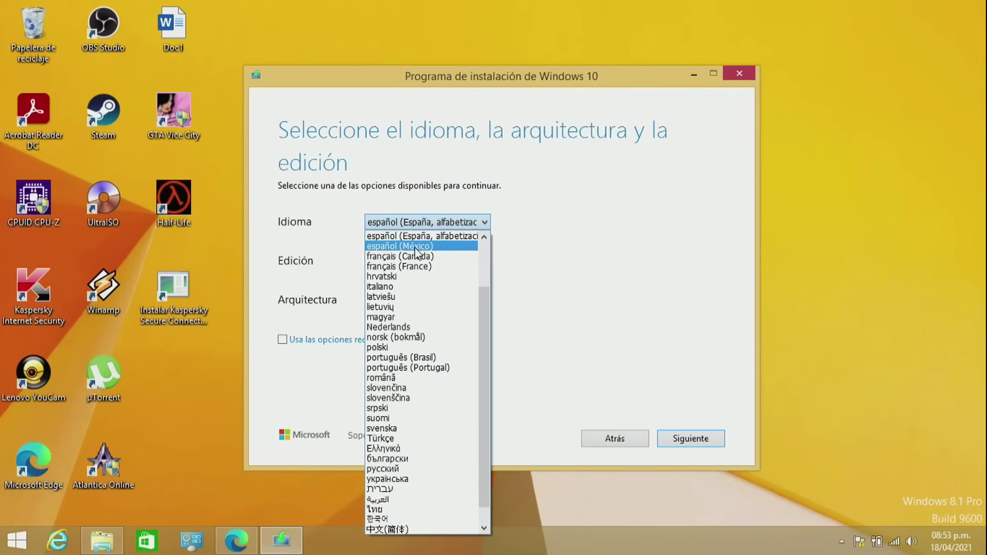
click(417, 247)
click(426, 262)
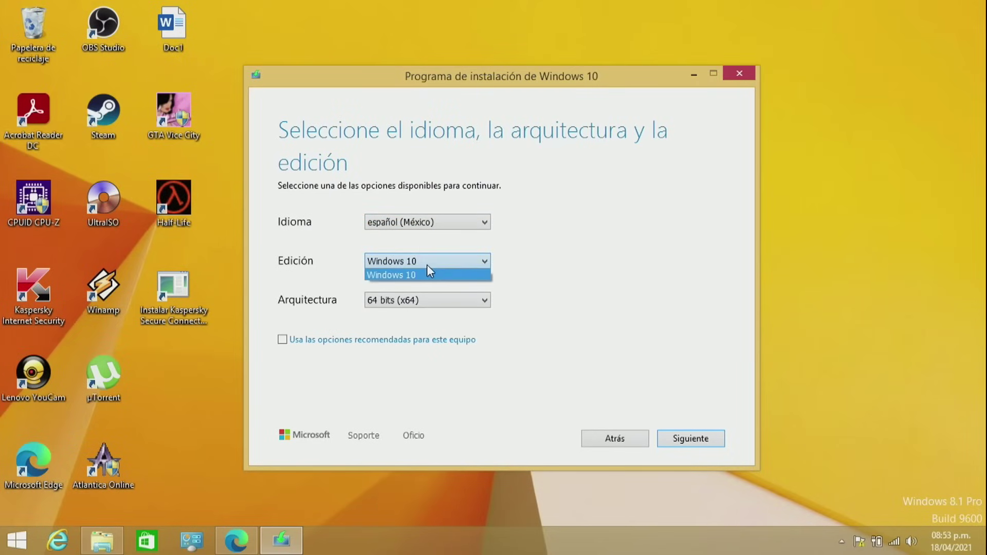
click(520, 274)
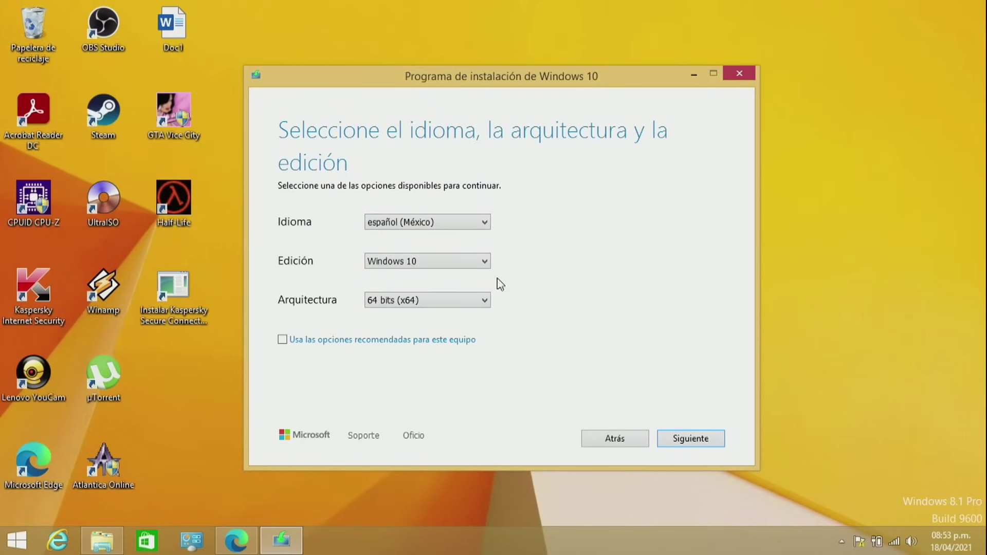
click(391, 303)
click(557, 330)
Step: Check the computer's system type in its system properties, and close the properties window
click(16, 540)
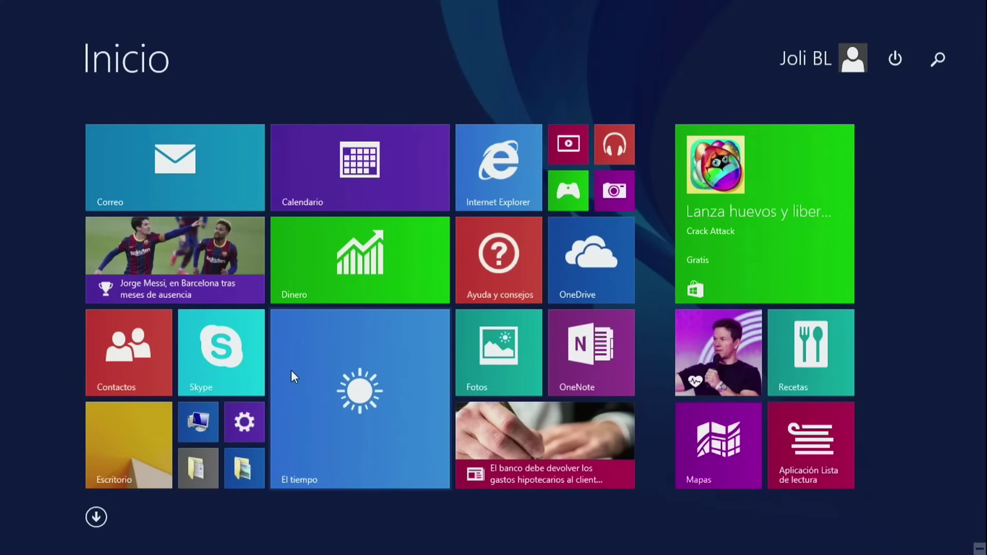
right_click(197, 424)
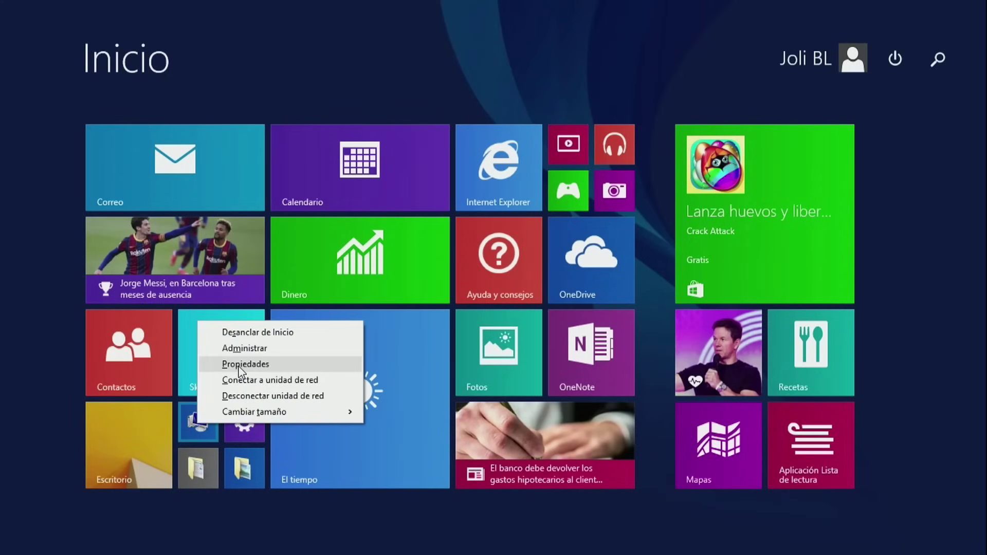
click(241, 362)
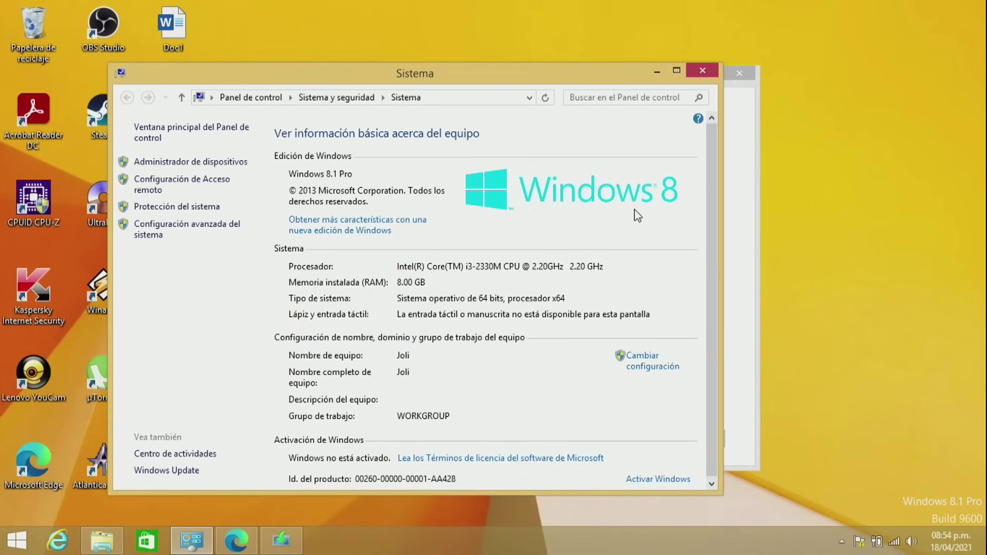
click(703, 70)
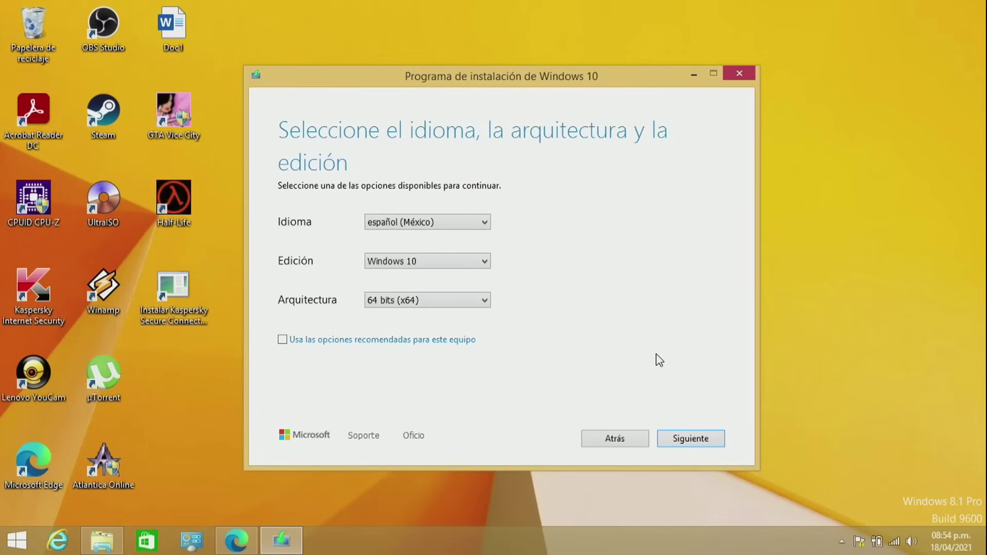
Step: Create the Windows 10 installation media on the USB flash drive E: and finish the setup wizard
click(689, 444)
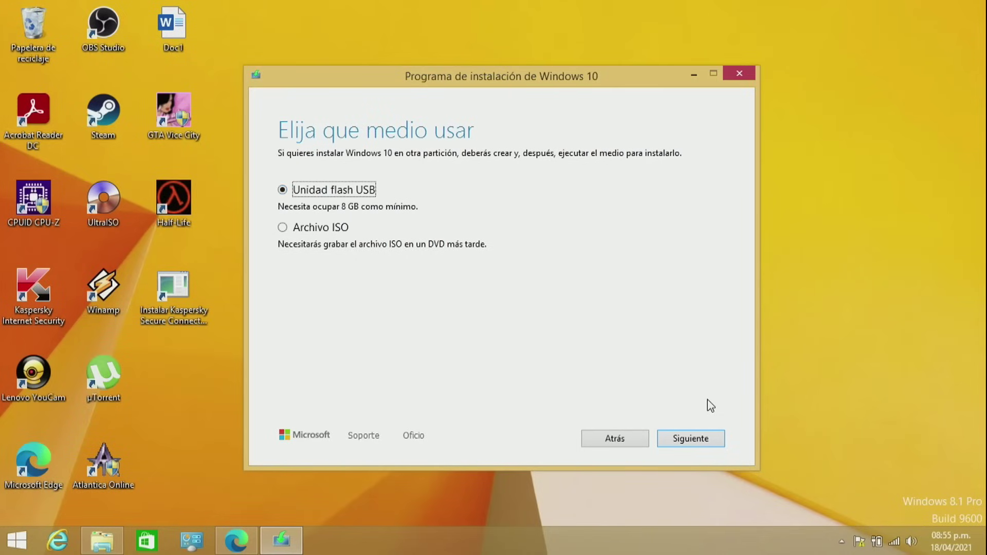
click(702, 440)
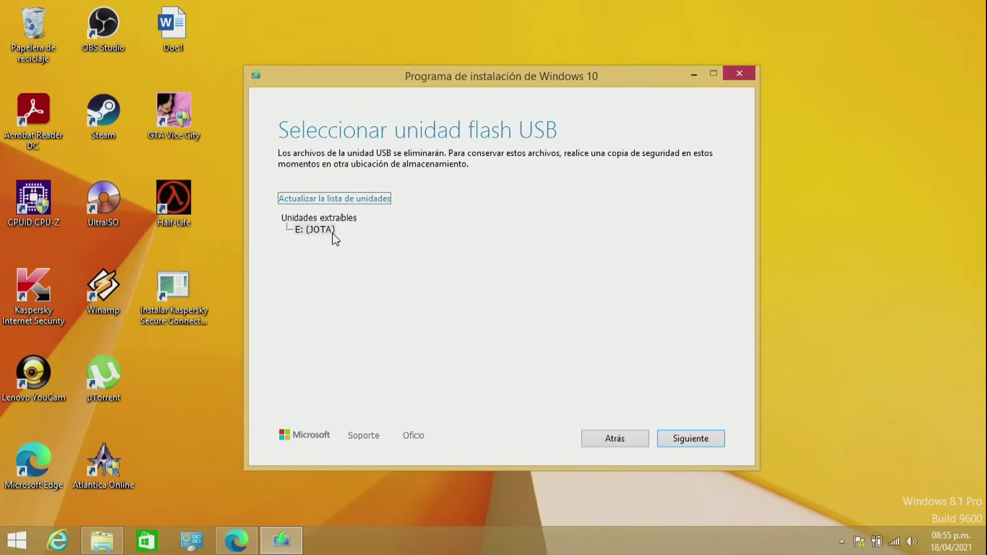
click(710, 440)
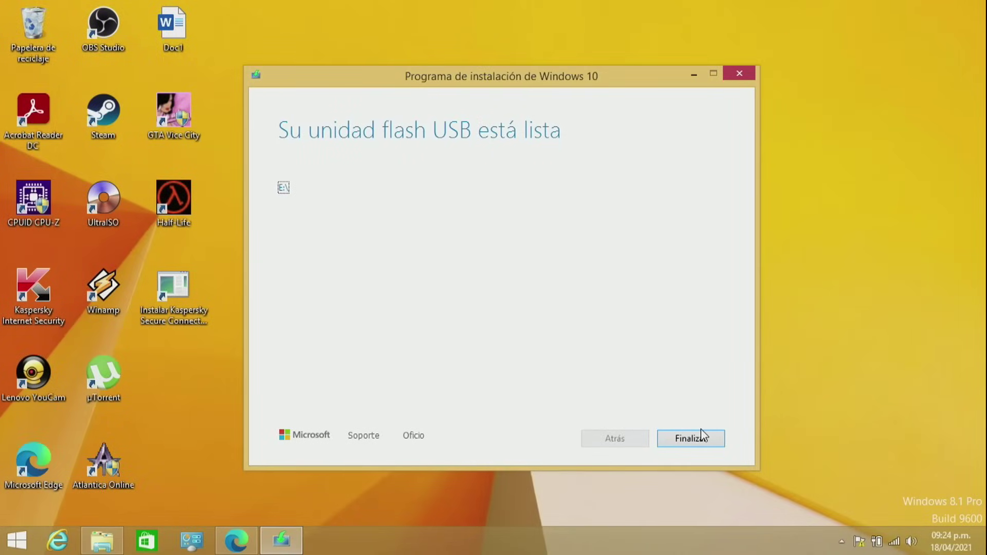
click(697, 445)
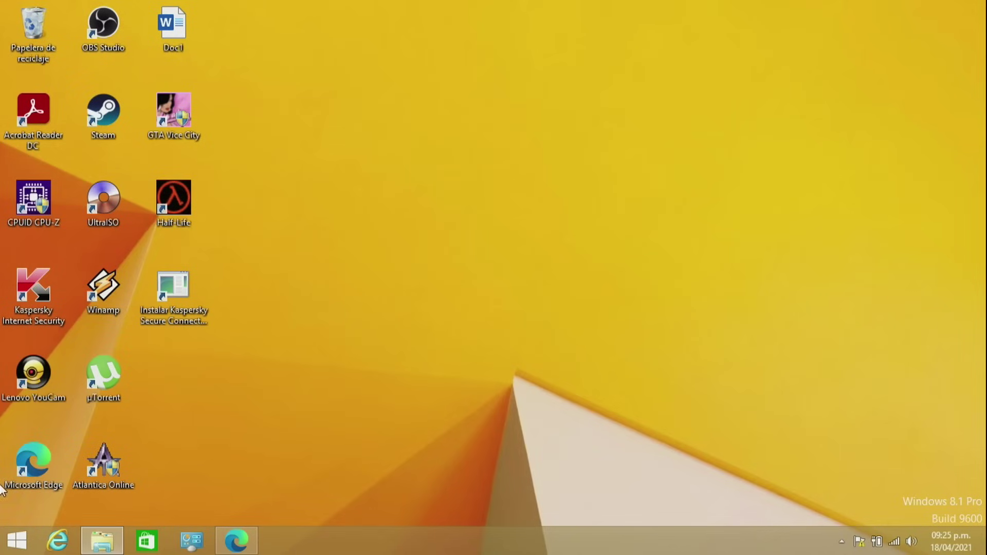
Step: Inspect the USB drive E: and the available space on local disk C: in the file explorer
click(102, 540)
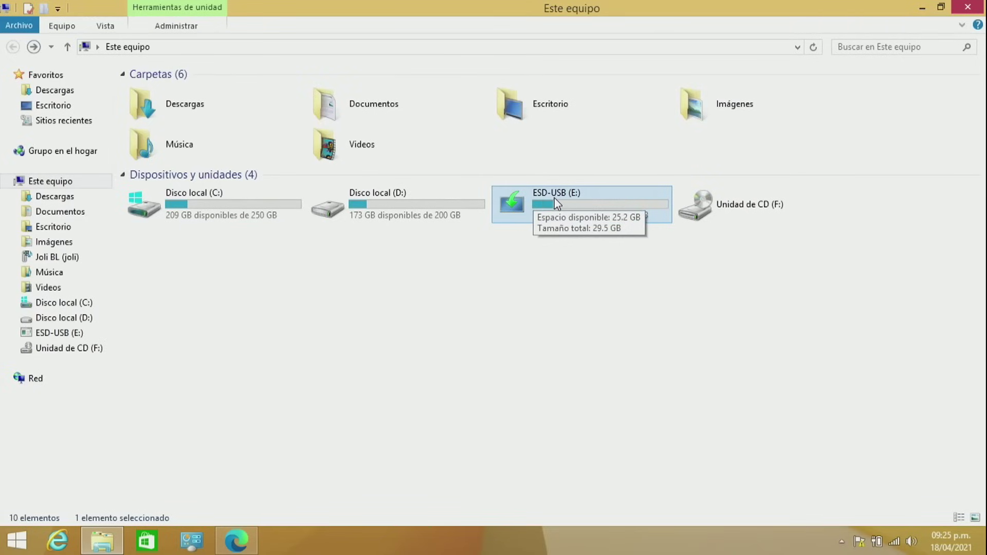
click(577, 265)
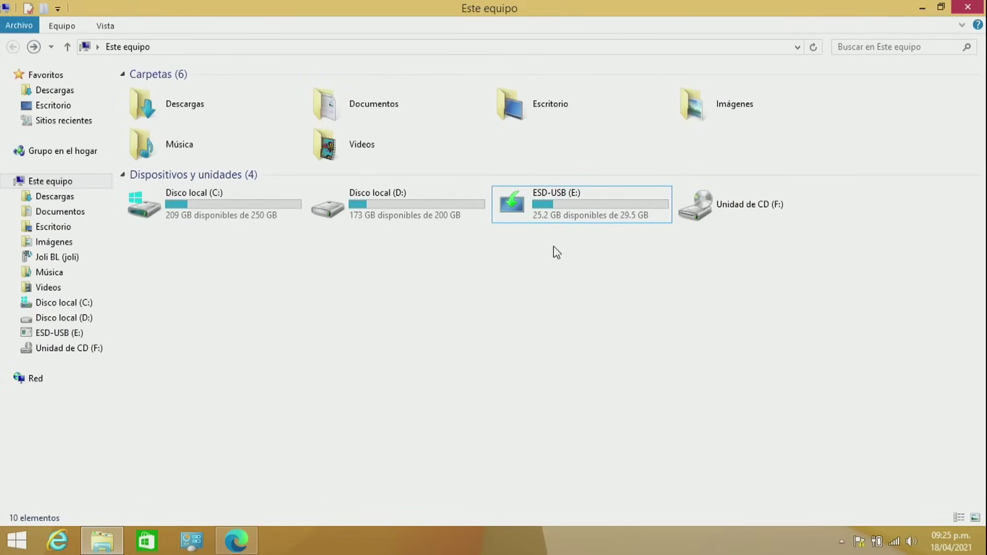
click(195, 222)
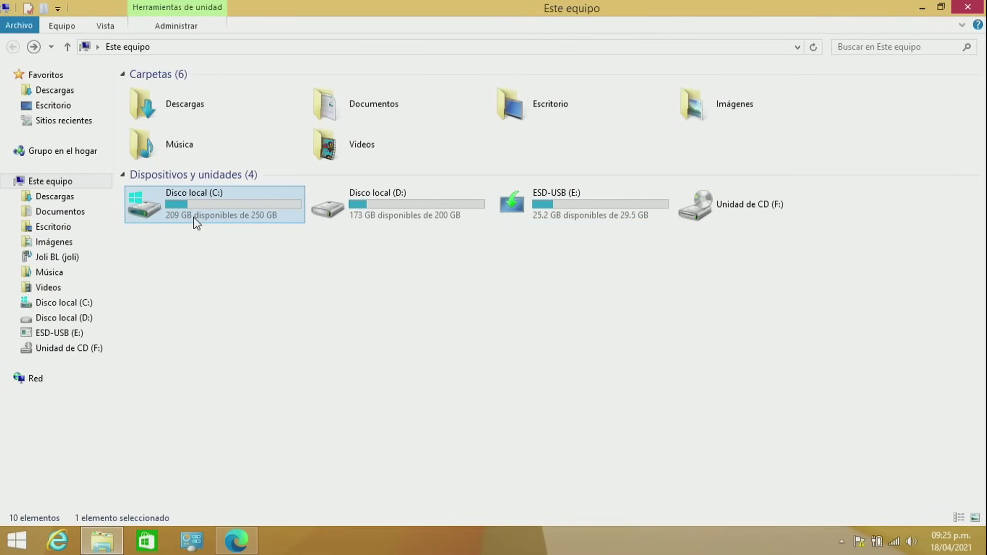
click(560, 381)
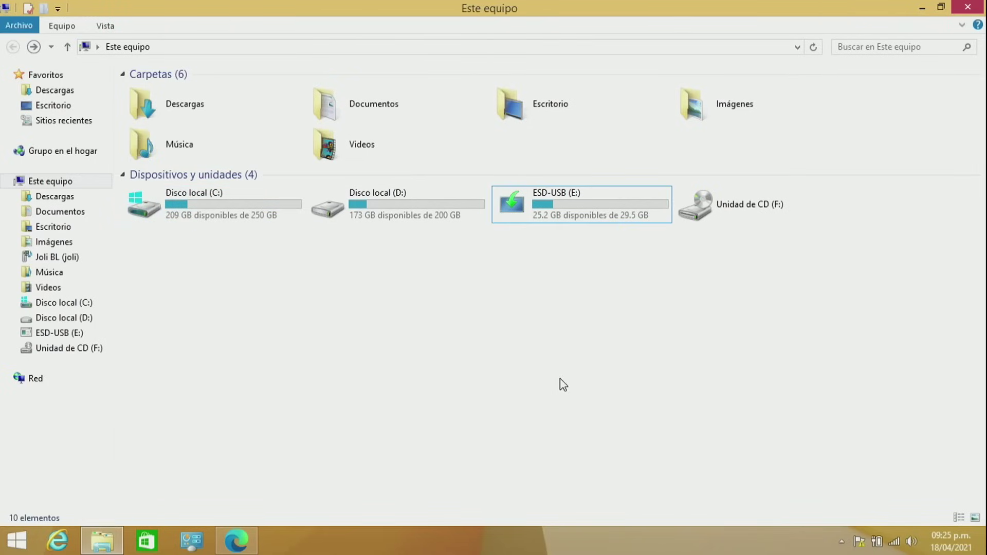
Step: Eject the ESD-USB (E:) drive and dismiss the antivirus protection notification
click(570, 214)
right_click(571, 215)
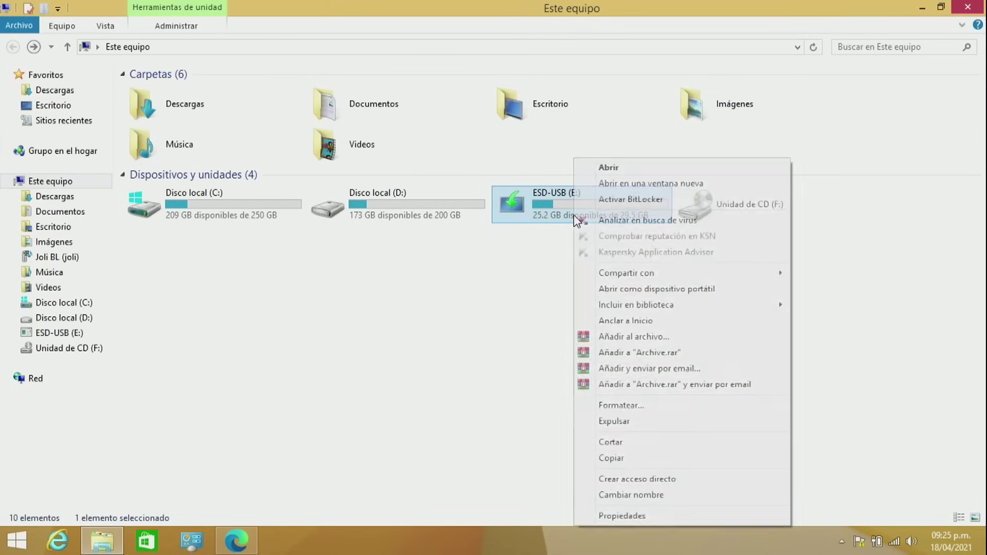
click(636, 423)
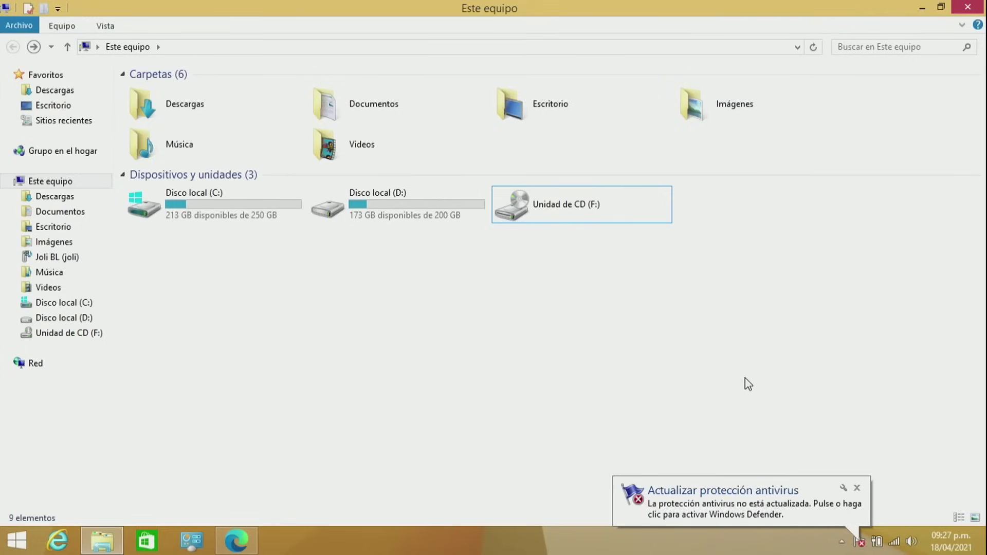
click(857, 488)
click(861, 494)
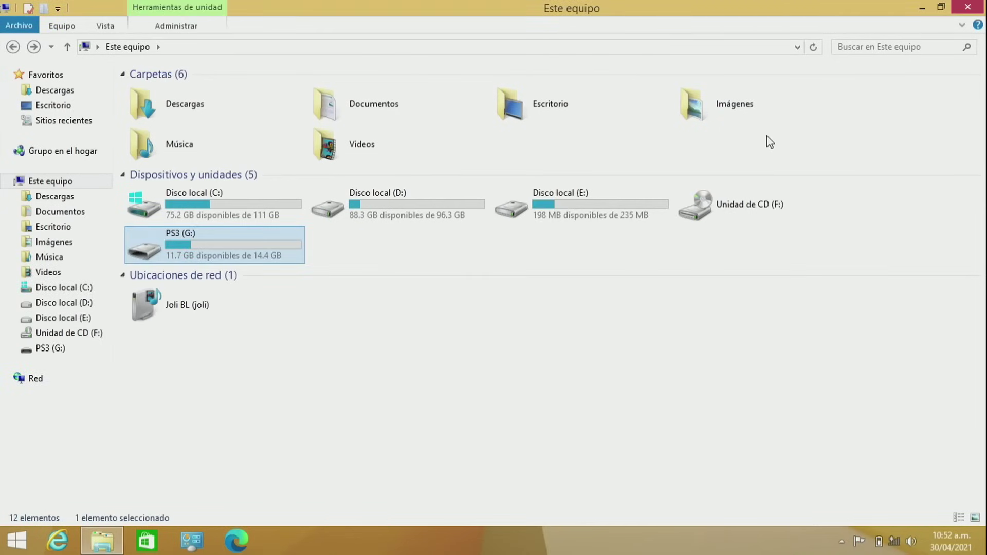
Step: Open the Double Driver folder inside DRIVERS PC on the PS3 (G:) drive
double_click(245, 252)
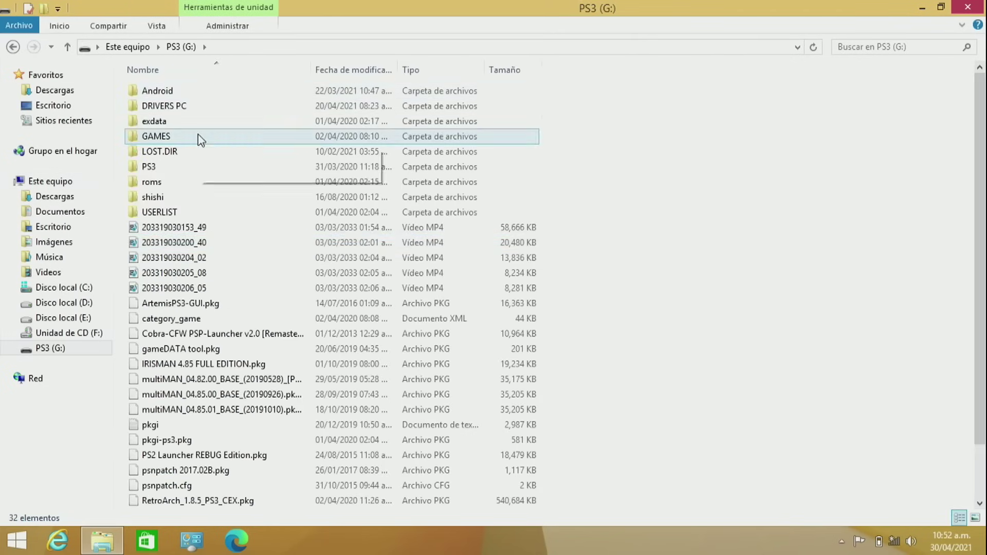
click(210, 112)
double_click(209, 111)
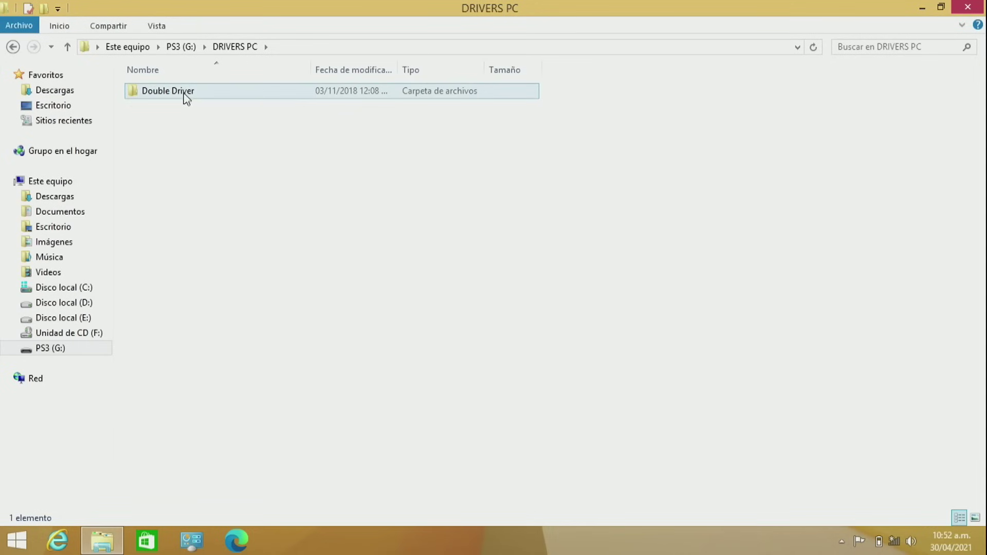
click(168, 96)
double_click(167, 93)
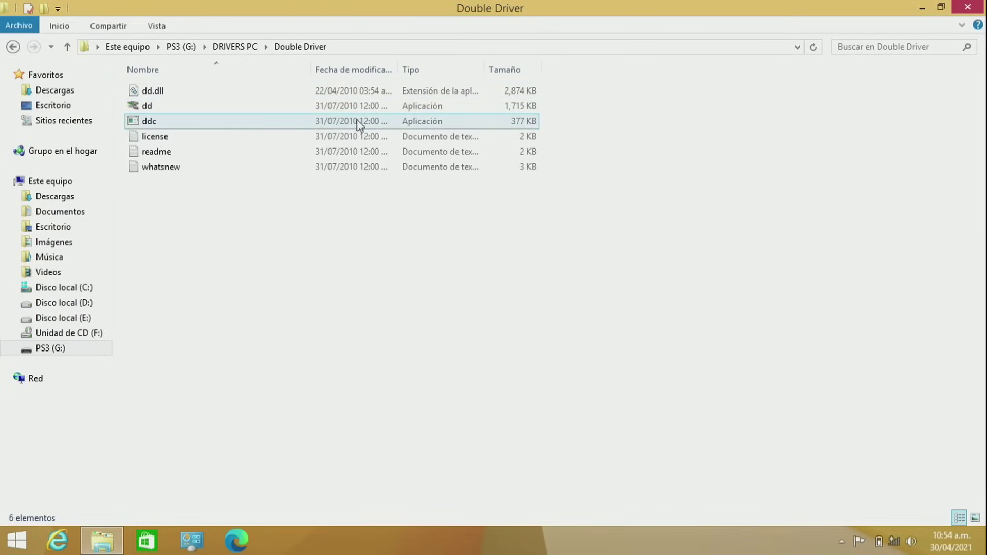
Step: Run the dd application as administrator and allow it to make changes to the computer
click(150, 106)
right_click(150, 106)
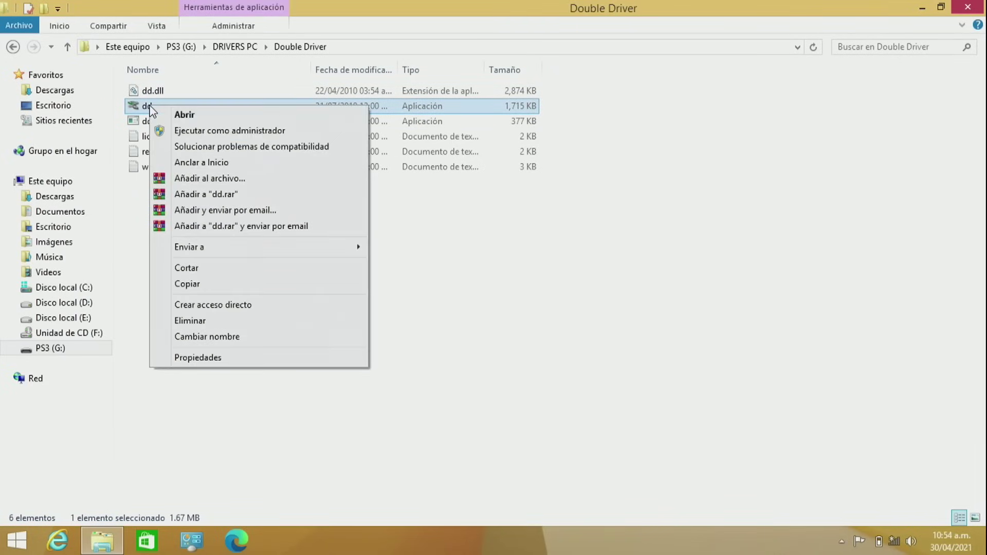
click(220, 131)
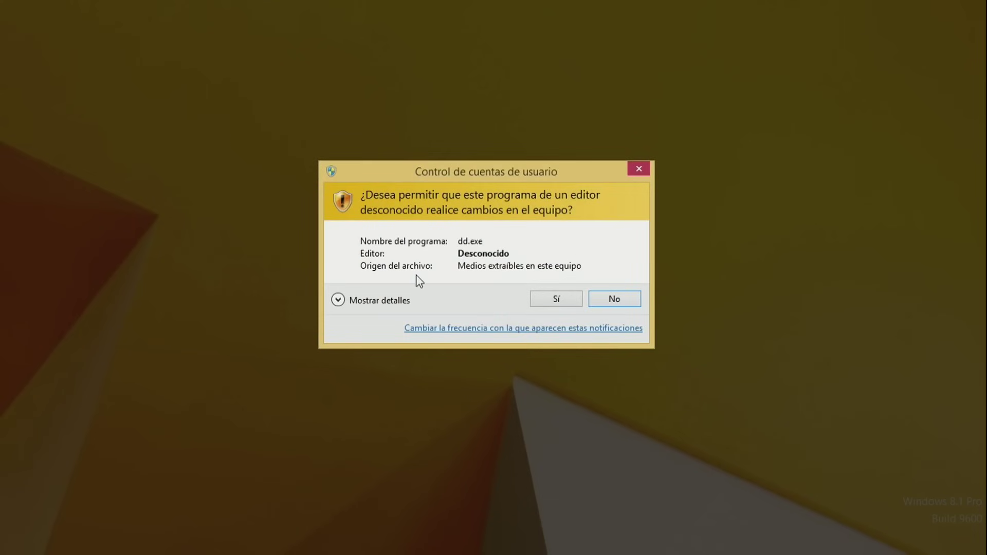
click(540, 297)
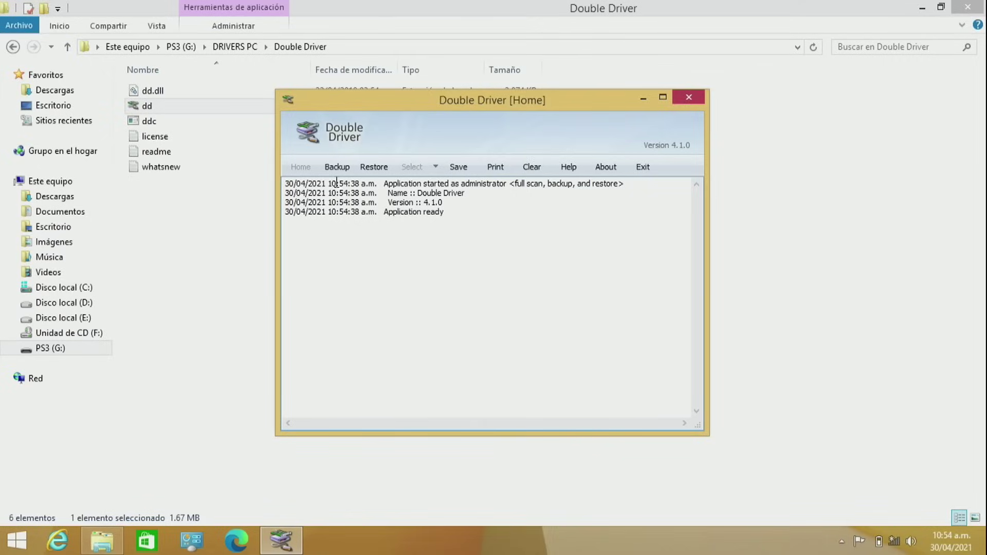
Step: Scan the current system for drivers to back up and select all the listed drivers
click(337, 167)
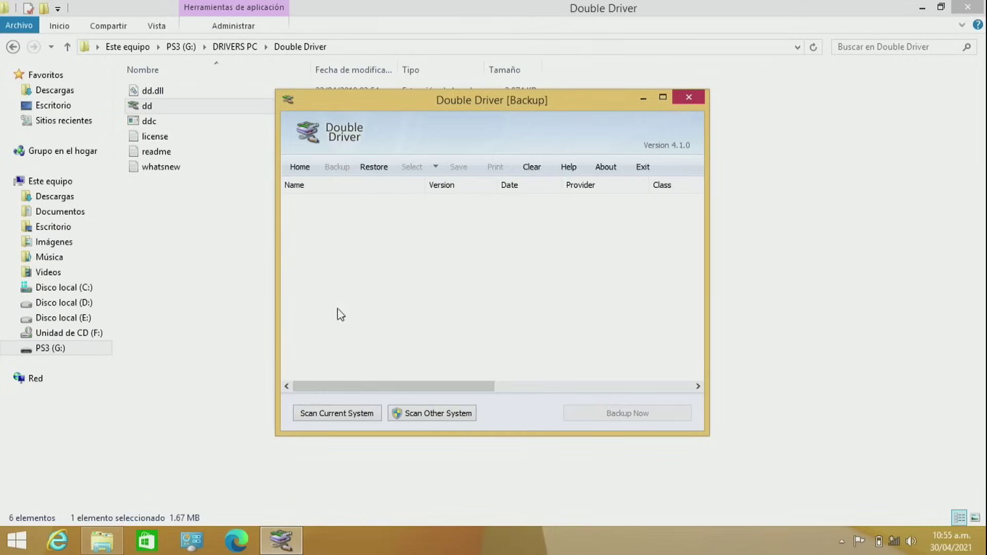
click(315, 417)
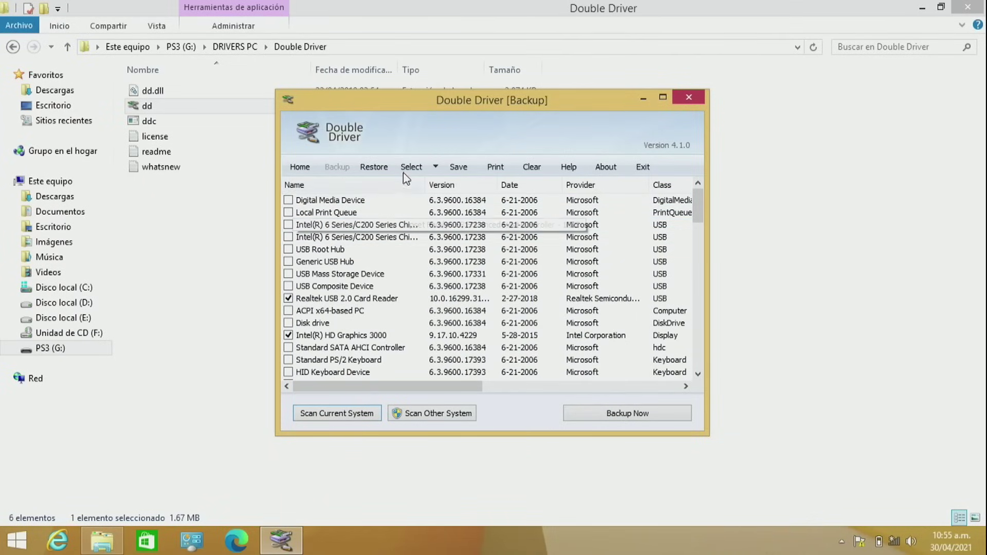
click(435, 171)
click(431, 207)
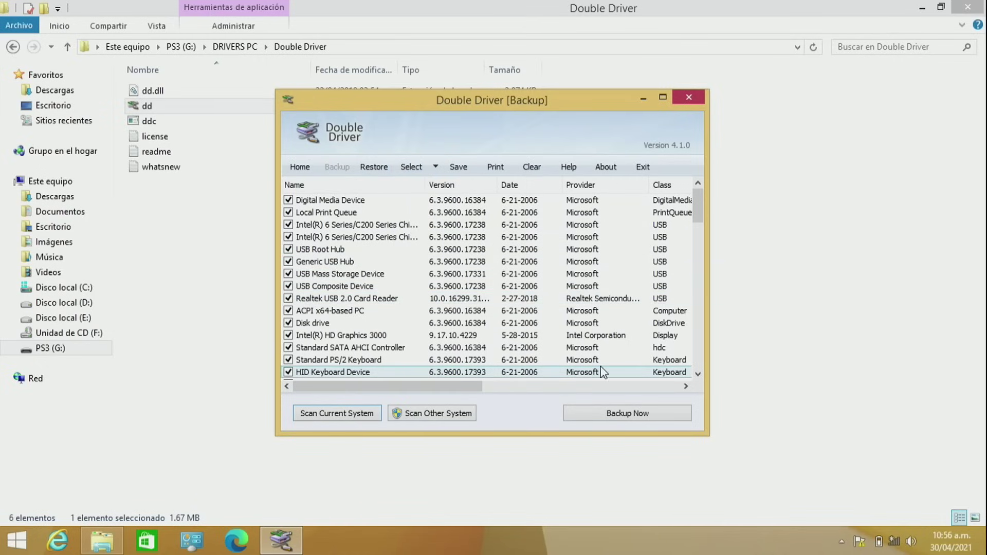
Step: Back up the selected drivers to G:\DRIVERS PC as a structured folder and close Double Driver
click(623, 417)
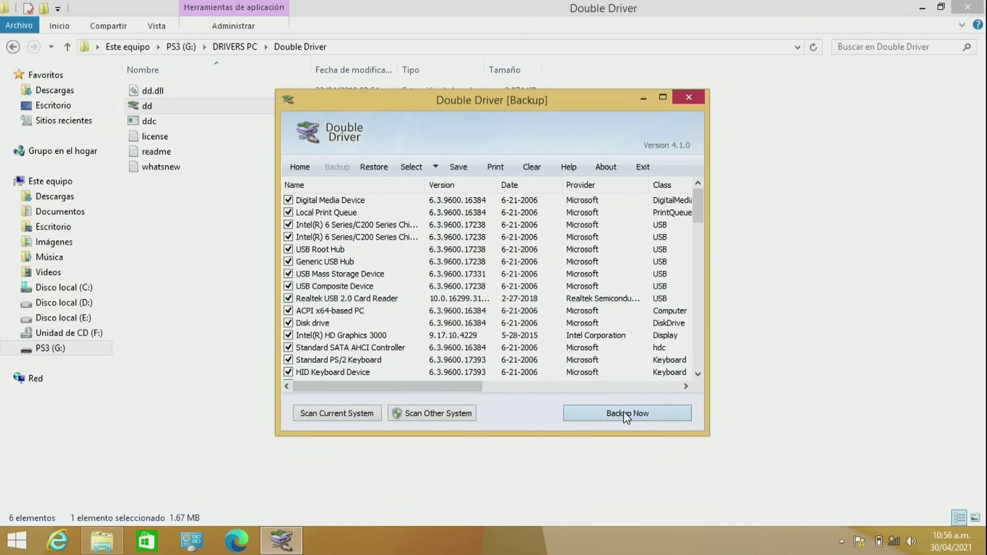
click(594, 235)
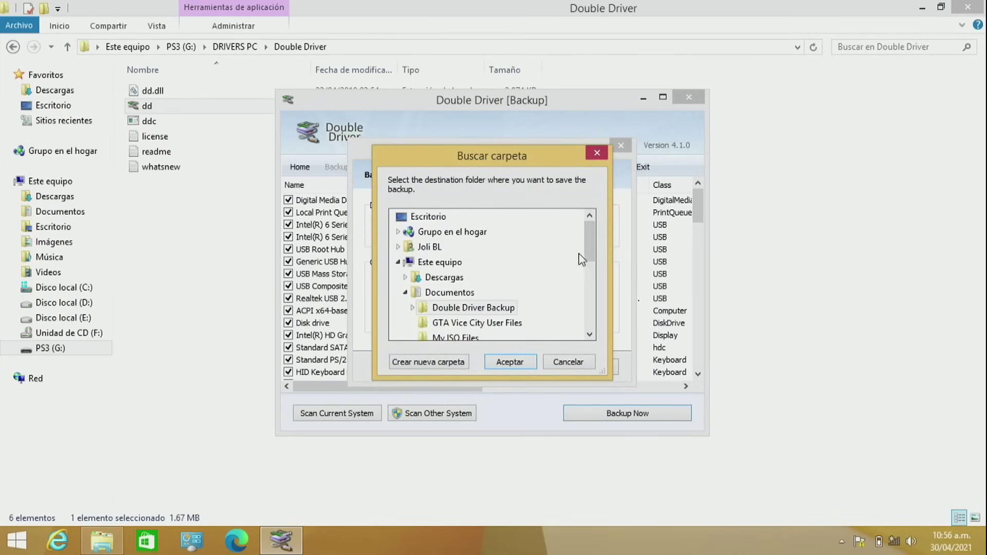
scroll(592, 234, down, 6)
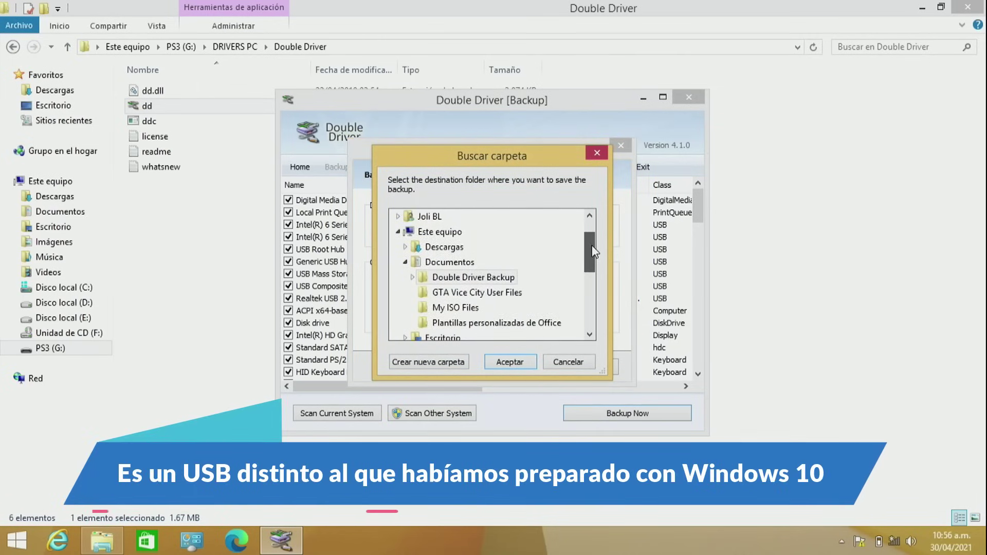
click(452, 247)
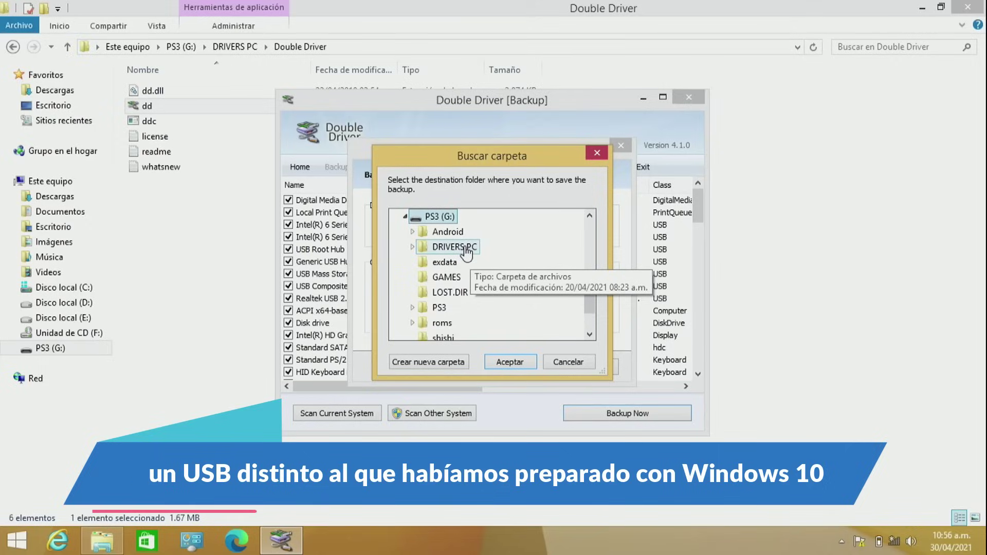
scroll(442, 252, up, 2)
click(508, 362)
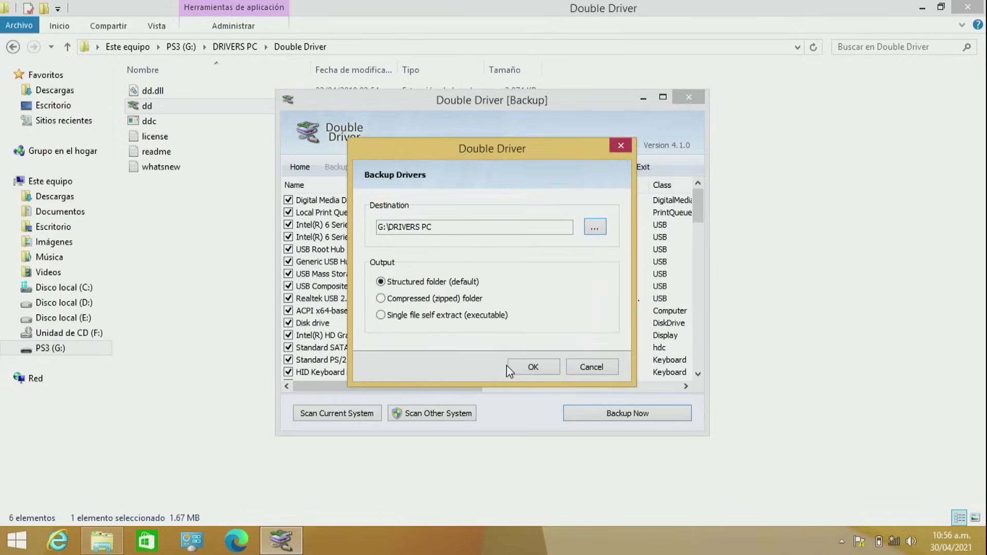
click(534, 367)
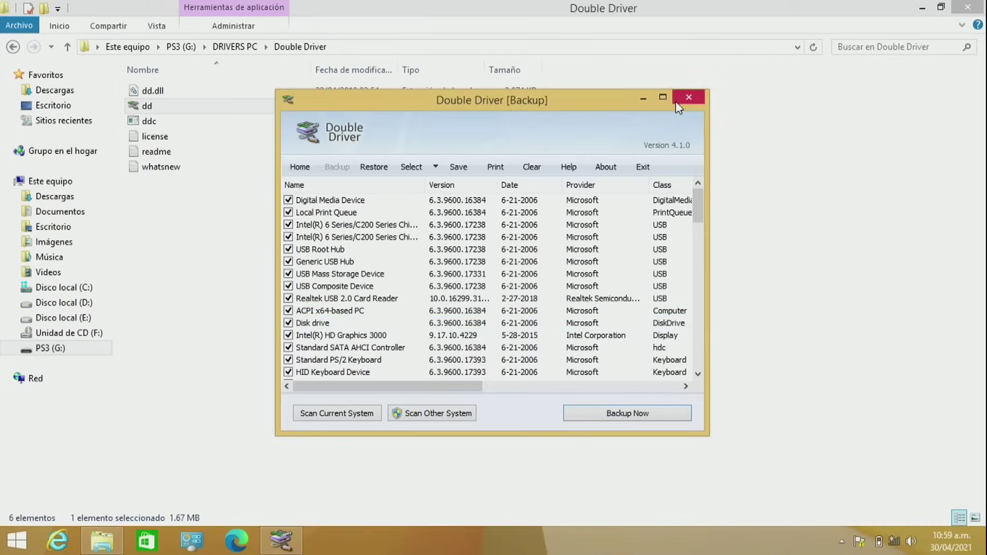
click(685, 95)
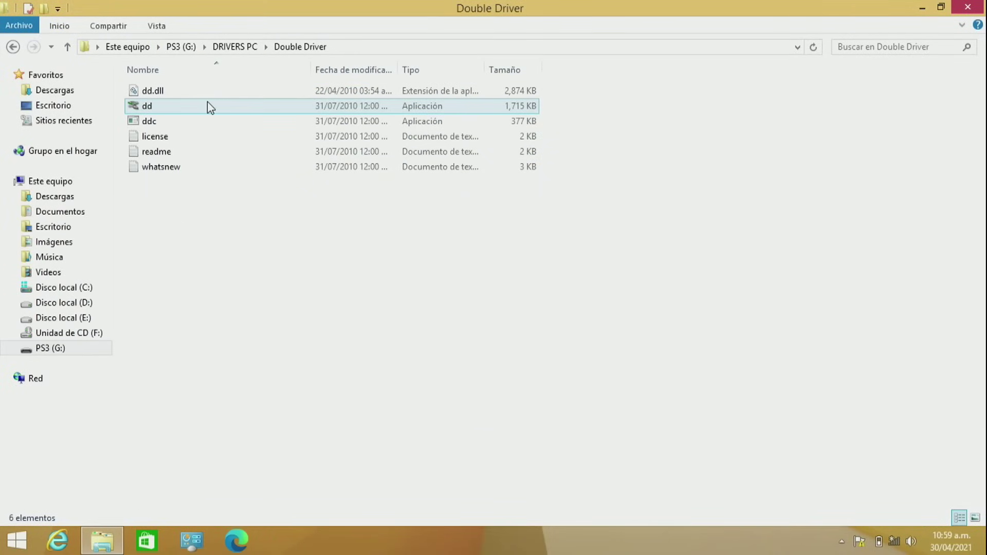
Step: Inspect the driver backup folder inside DRIVERS PC, and show the desktop
key(BackSpace)
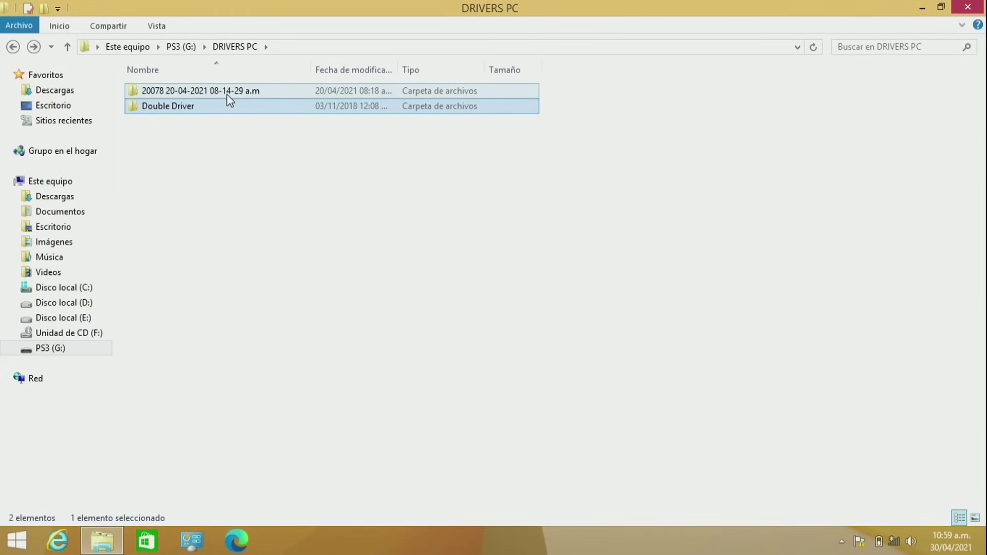
double_click(227, 93)
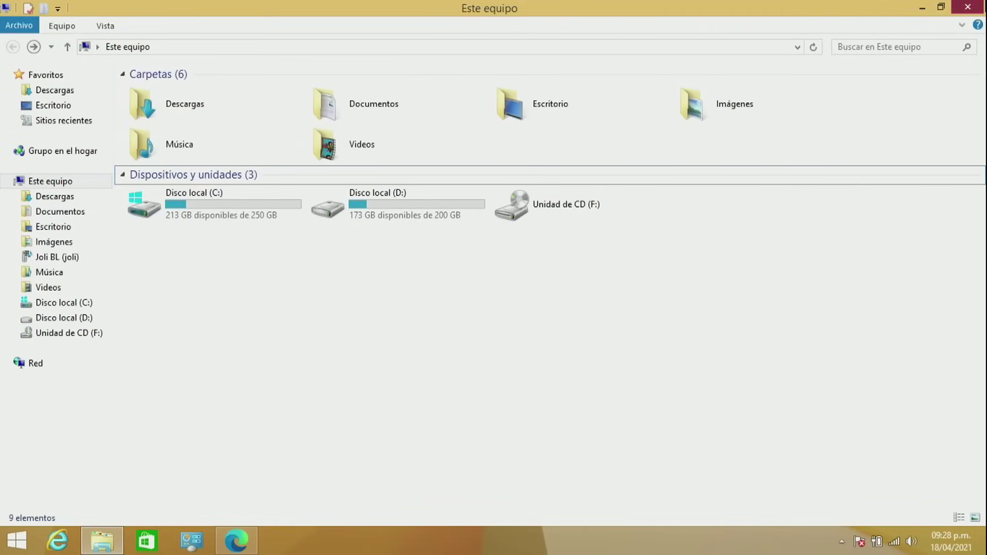
key(super+d)
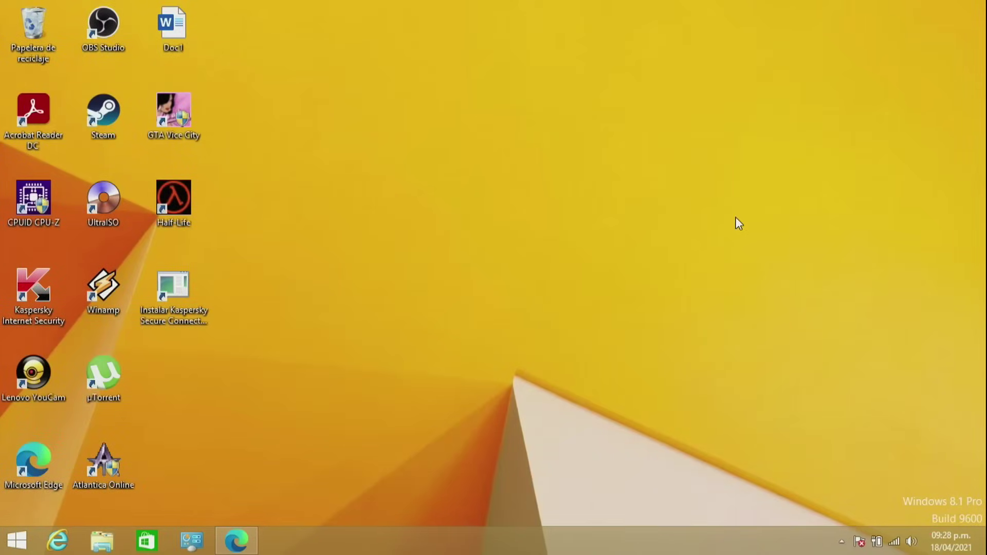